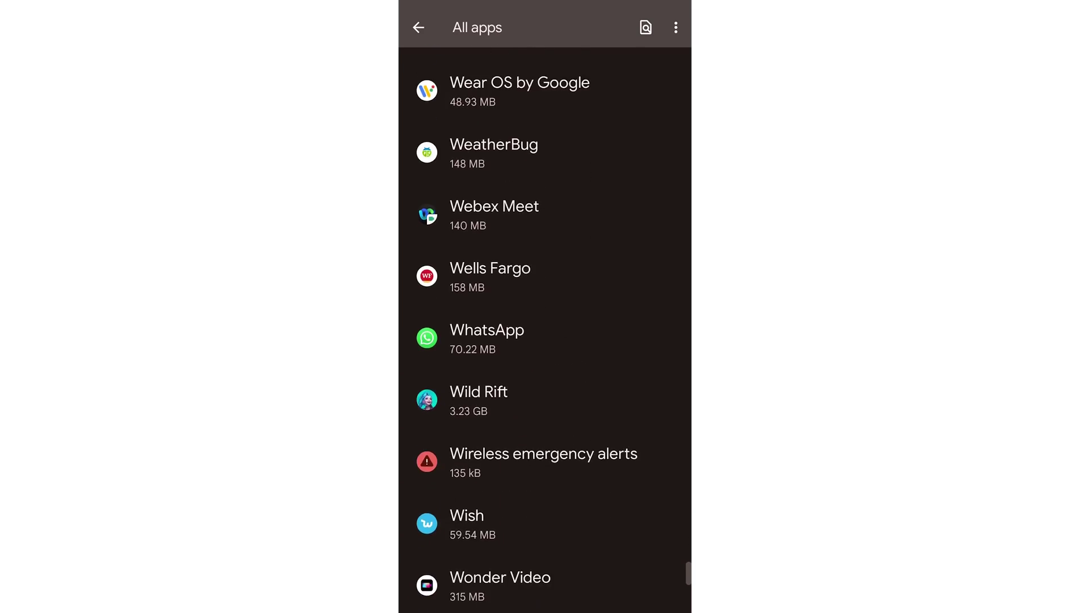
Re-register the phone number in WhatsApp, confirm it, and grant SMS permission to reach Restore backup.
left_click(487, 319)
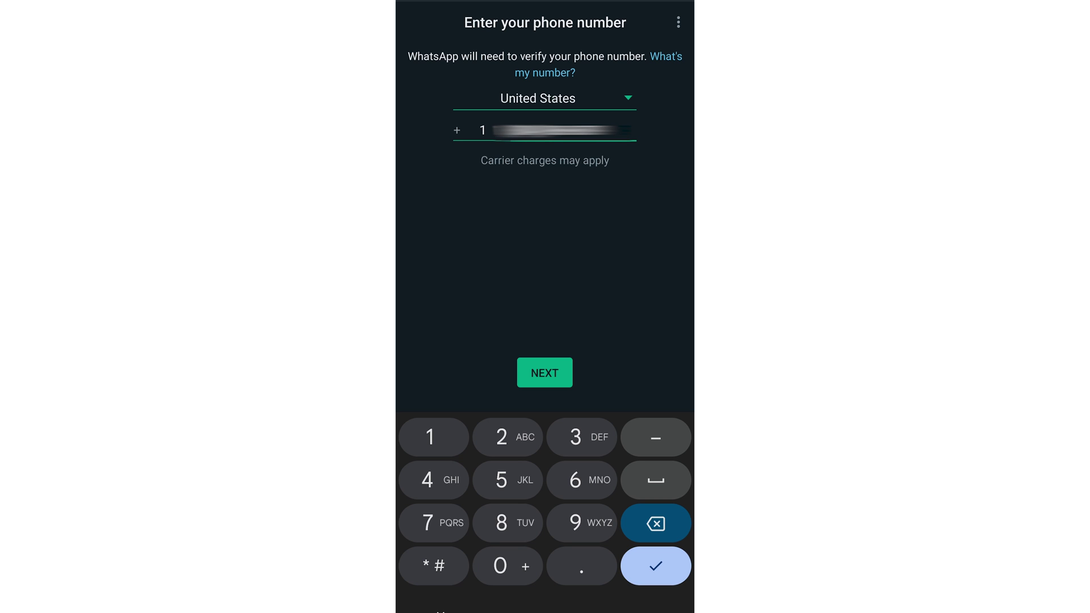
key("Return")
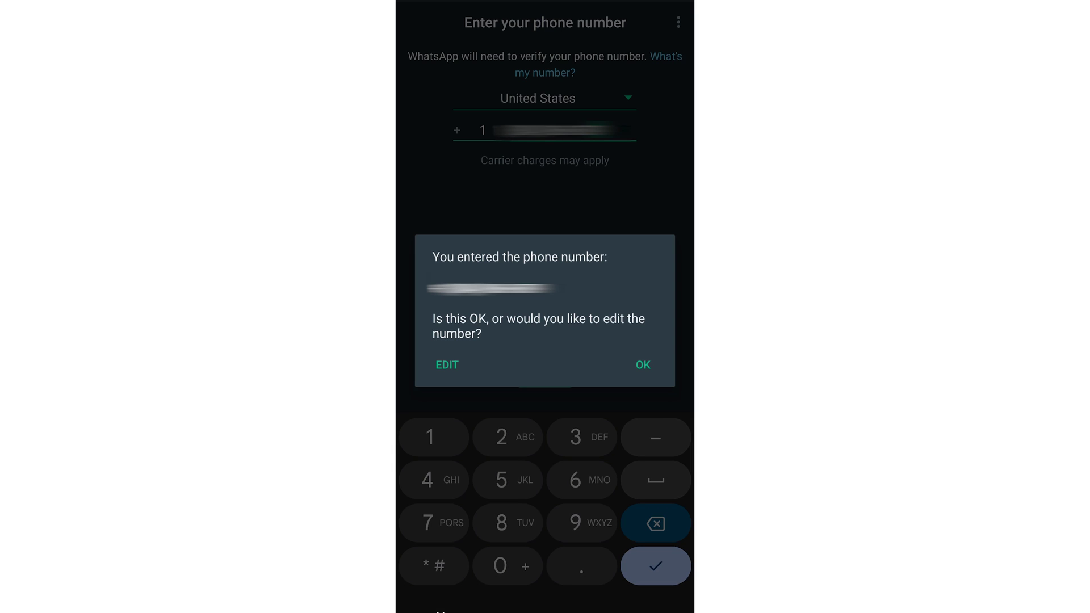
left_click(643, 365)
left_click(606, 403)
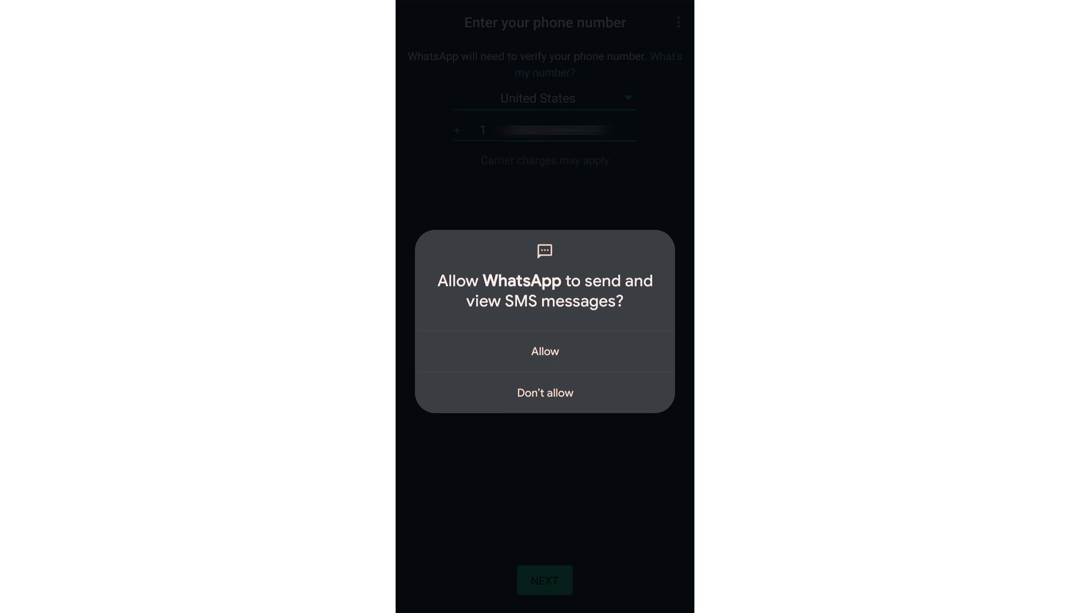
left_click(545, 340)
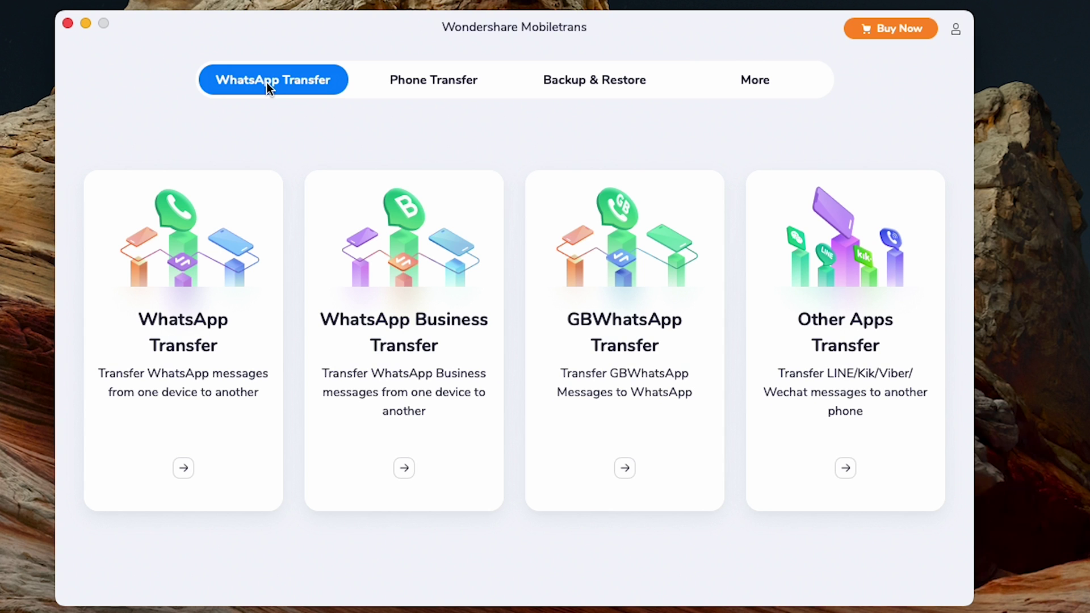
Choose the WhatsApp Transfer card, bringing up the Open USB Debug instructions.
left_click(223, 264)
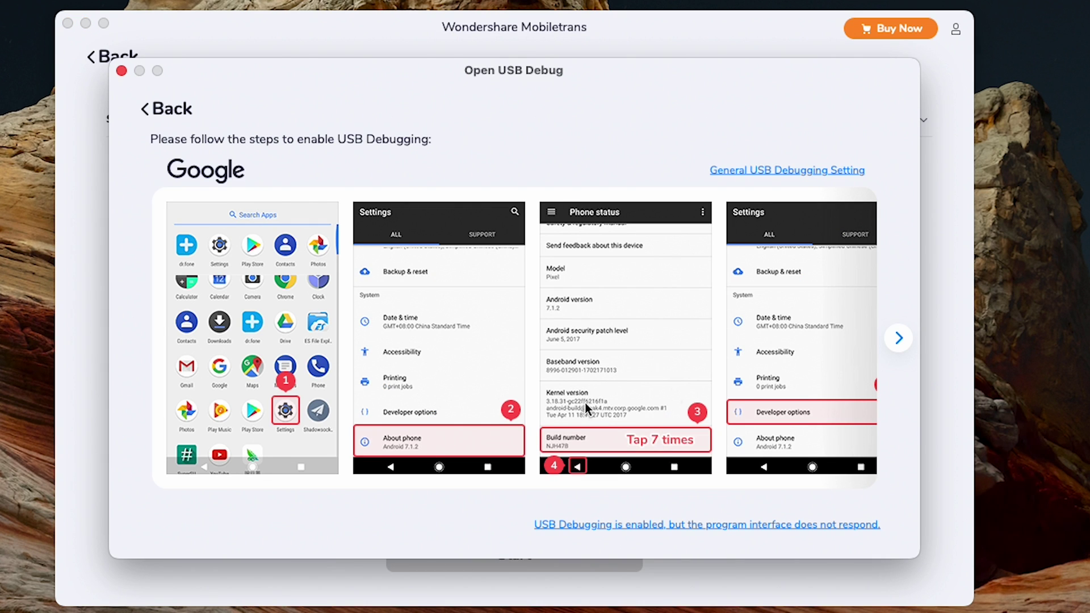
Dismiss the USB Debug dialog and set the iPhone as destination with Google Pixel 6 as source.
left_click(128, 71)
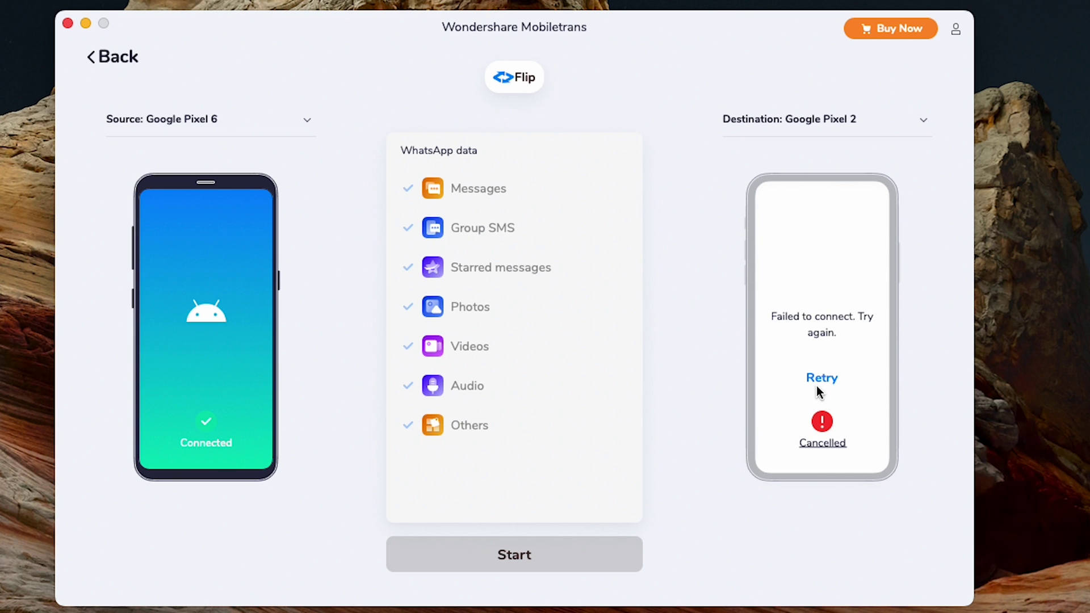
left_click(816, 382)
left_click(838, 122)
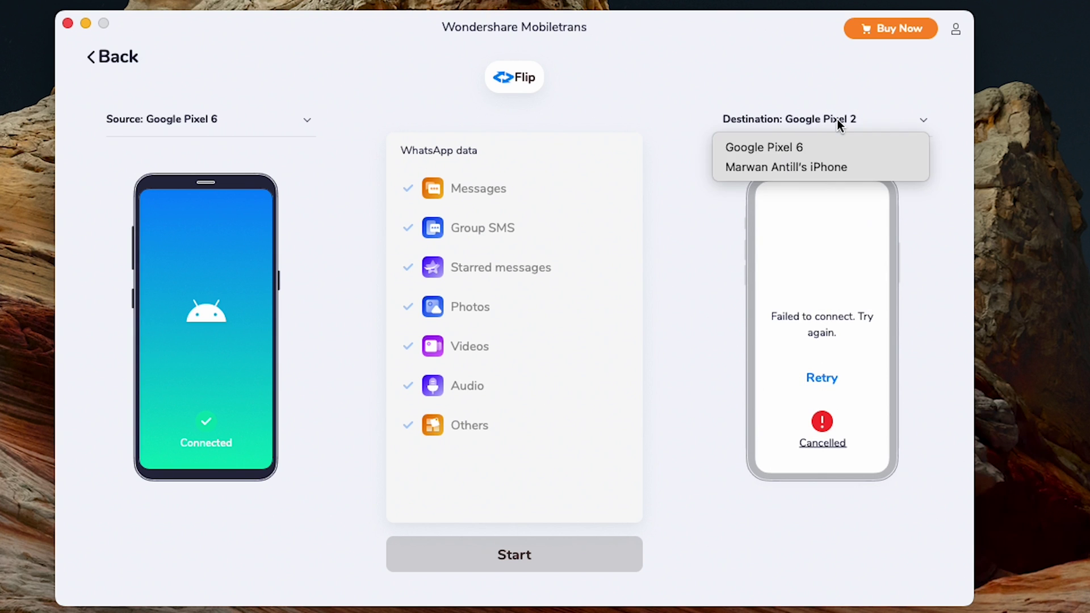
left_click(829, 166)
left_click(572, 560)
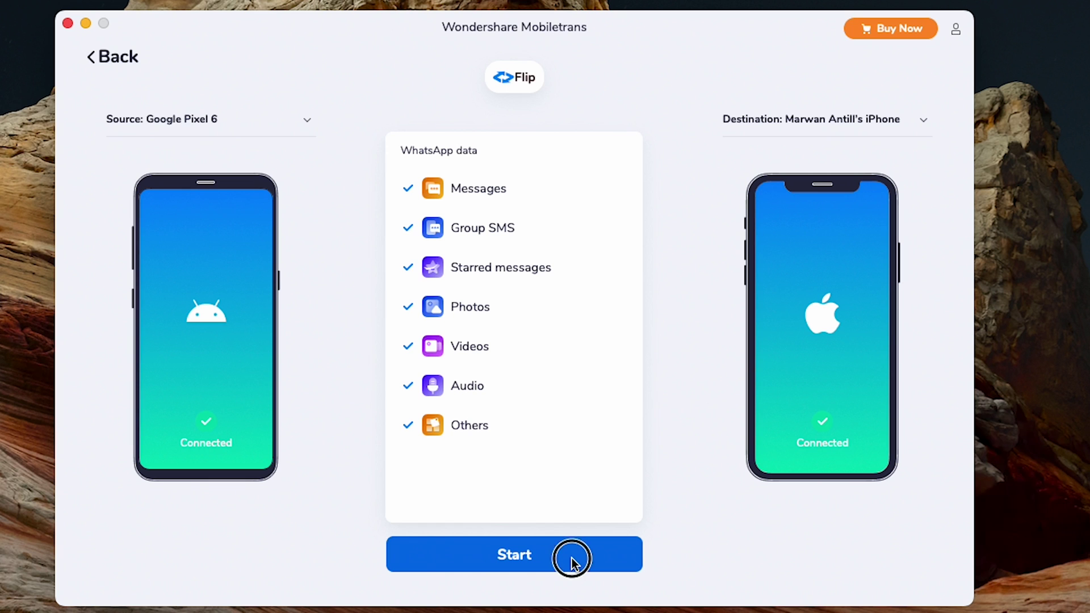
left_click(505, 79)
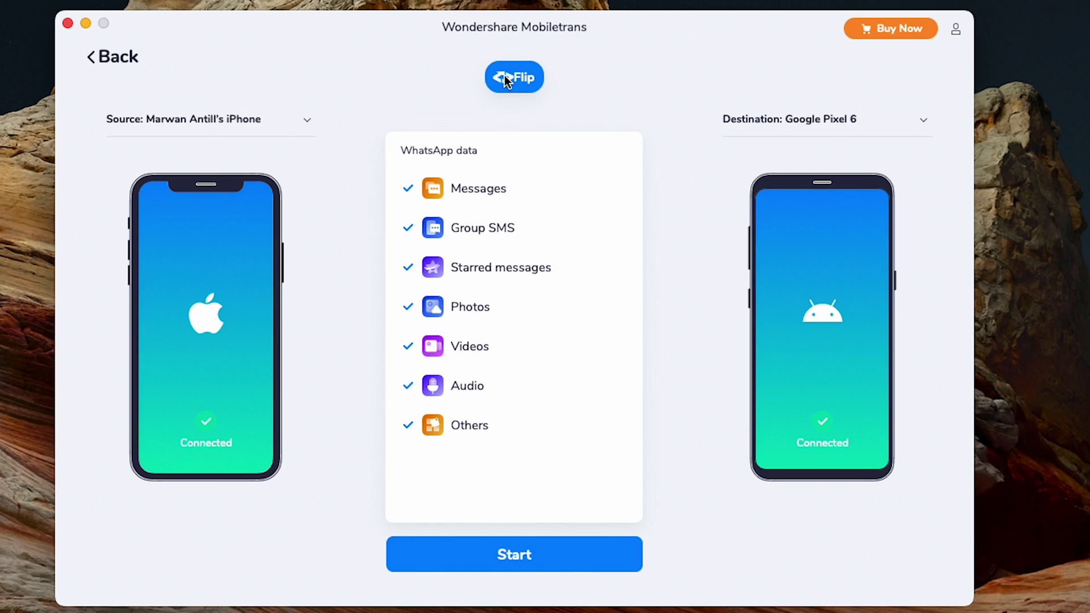
left_click(506, 79)
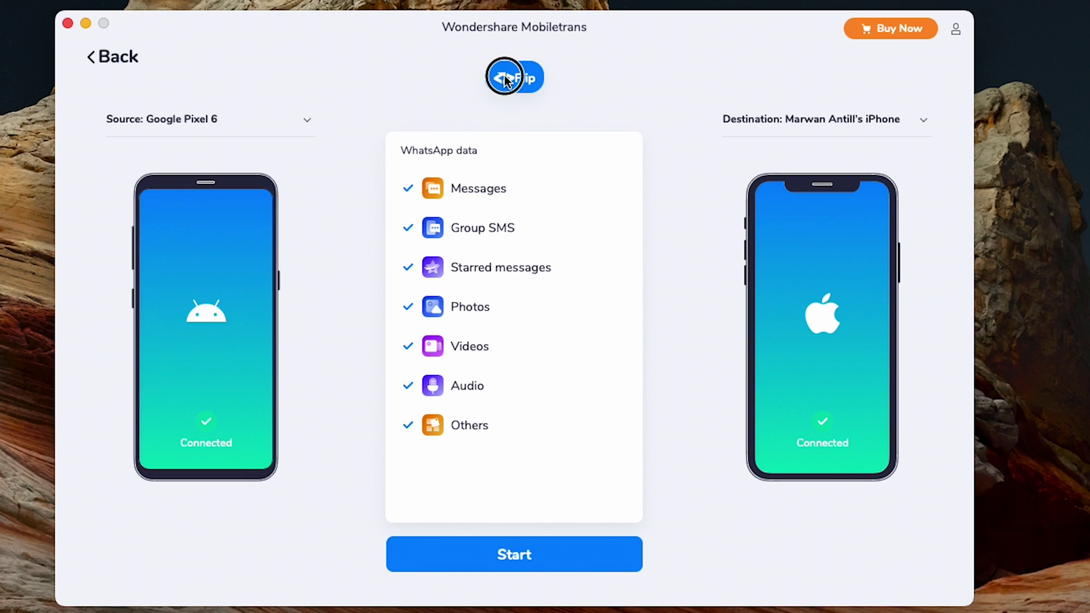
Start the transfer, choosing No to not keep the iPhone's existing WhatsApp data.
left_click(602, 554)
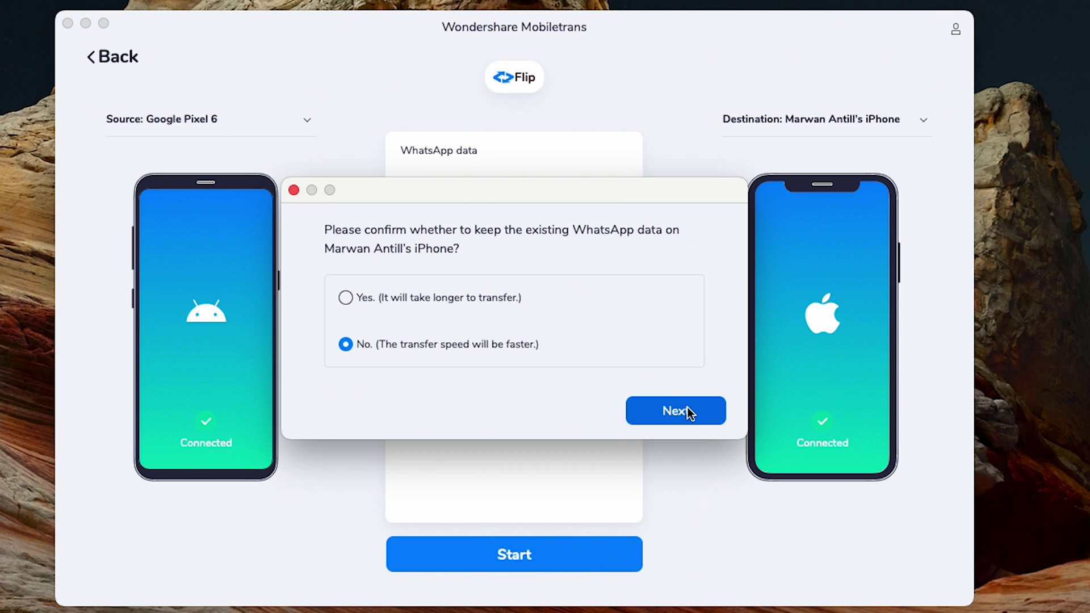
left_click(480, 298)
left_click(486, 345)
left_click(700, 419)
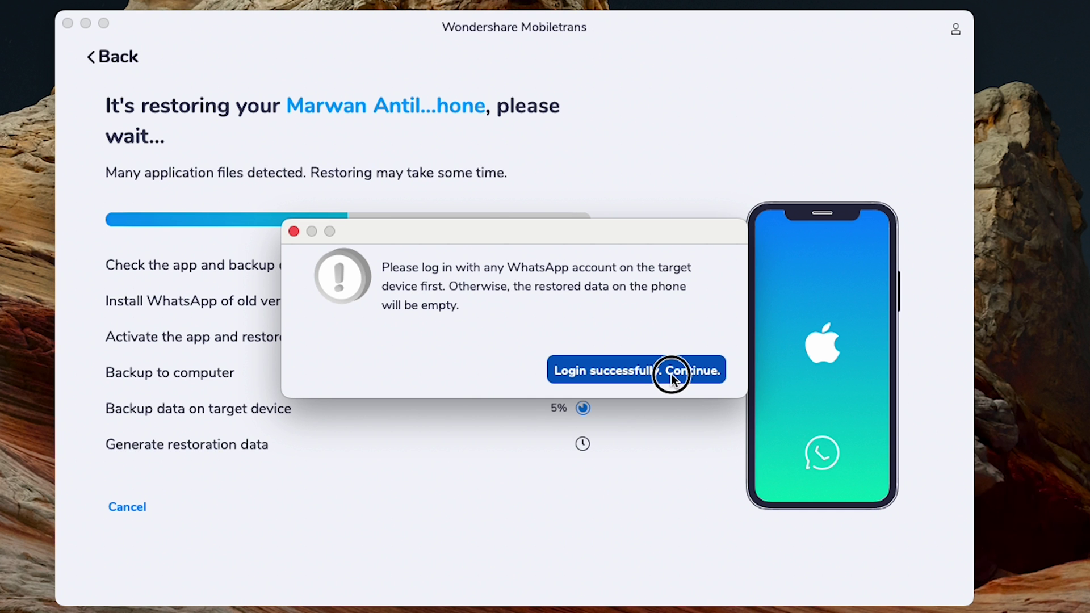
Continue past the WhatsApp 'Login successfully' dialog after the SMS code validates.
left_click(672, 372)
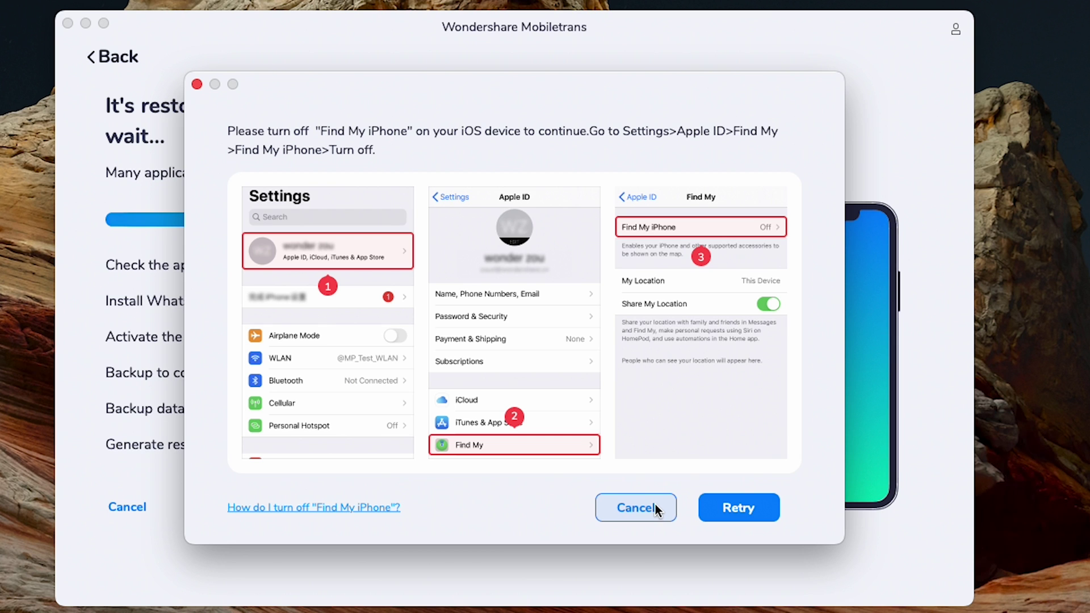
Retry past the Find My iPhone warning and let the process reach 100%.
left_click(733, 507)
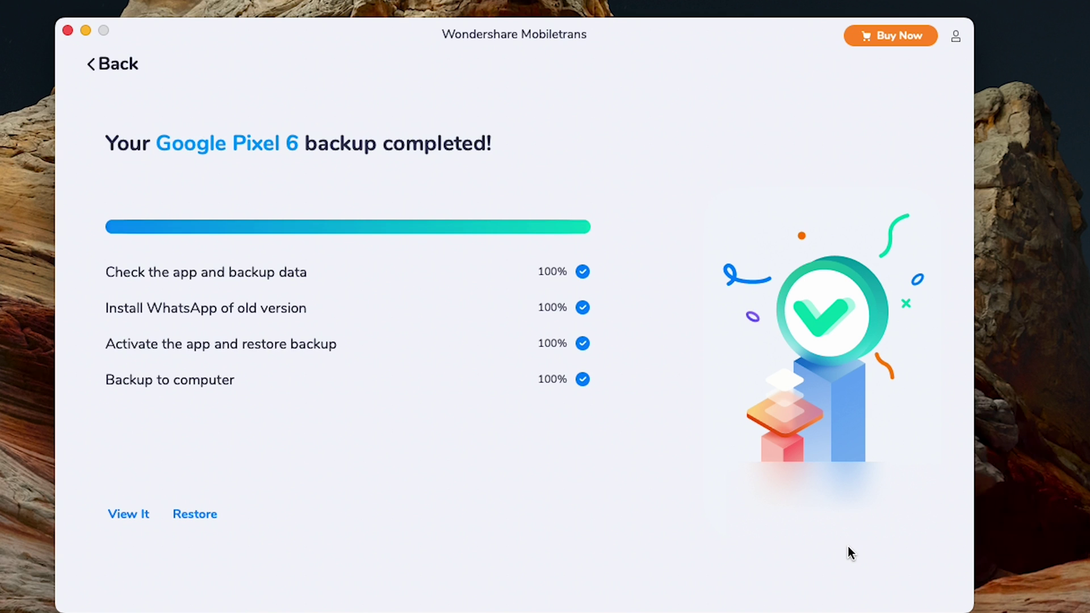
Open the backup records and view the chats in the Google Pixel 6 backup.
left_click(145, 514)
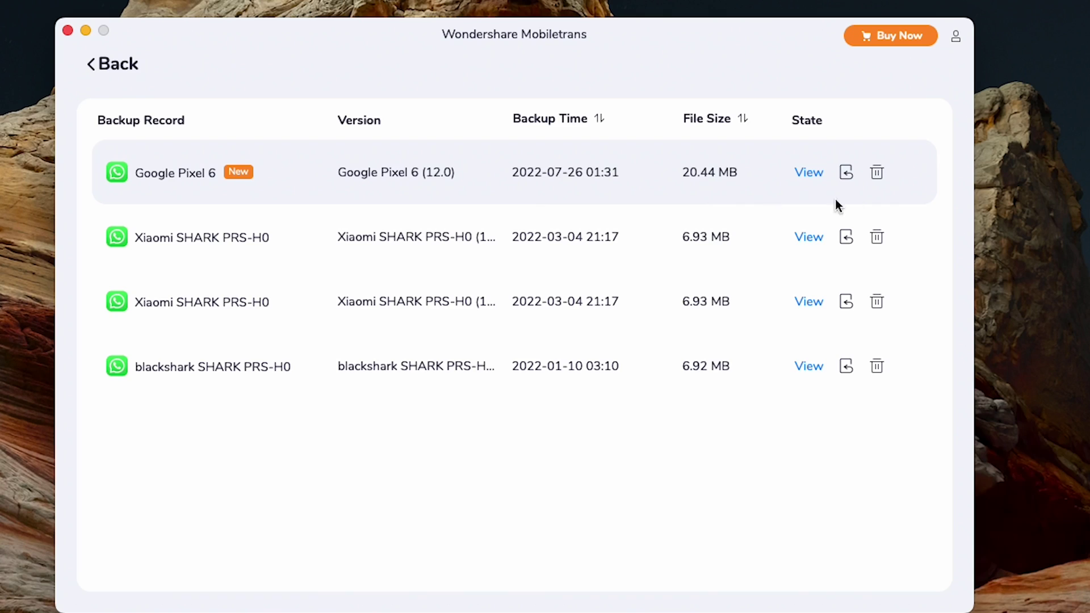
left_click(819, 176)
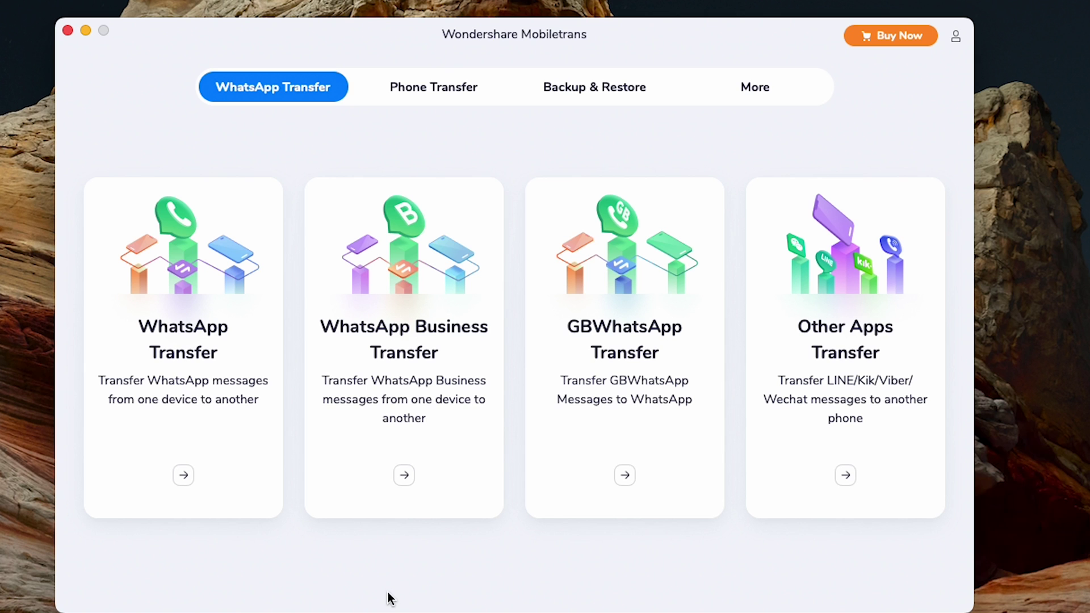
Start a WhatsApp backup via Backup & Restore > App Backup & Restore > Backup.
left_click(589, 89)
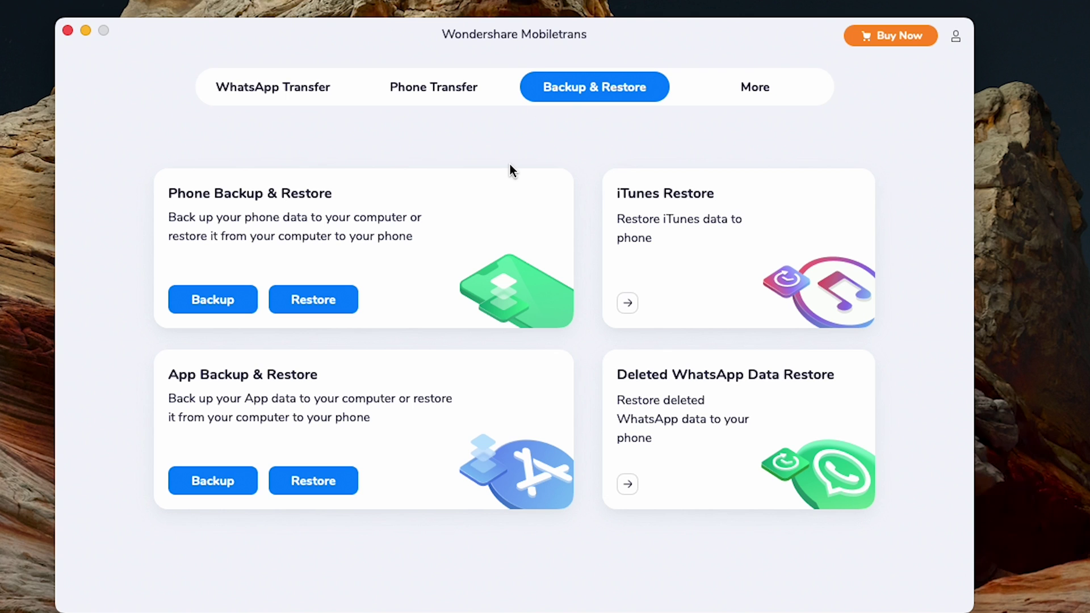
left_click(227, 481)
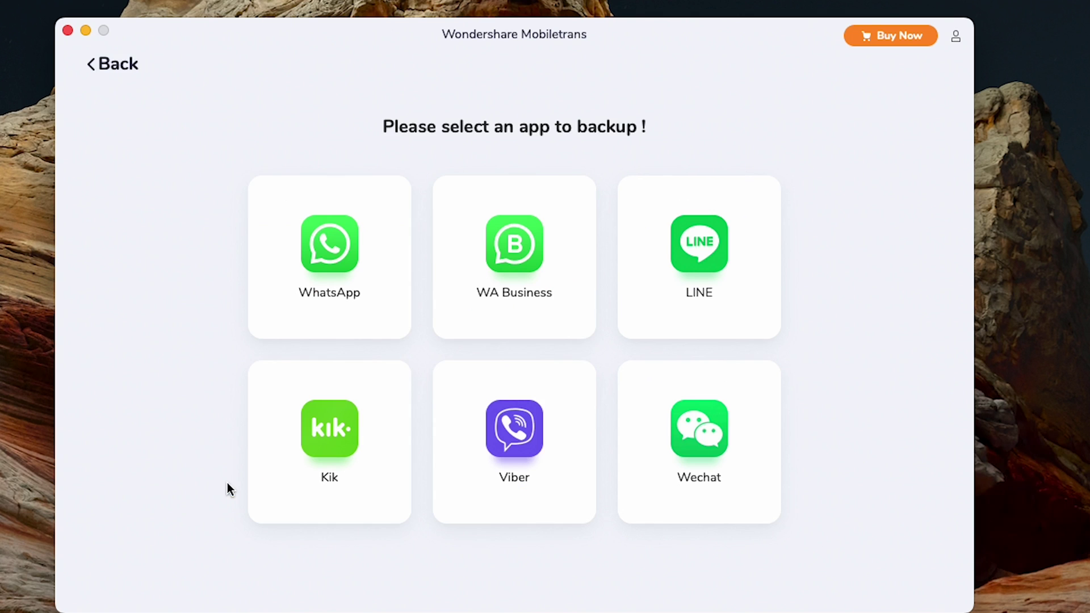
left_click(339, 287)
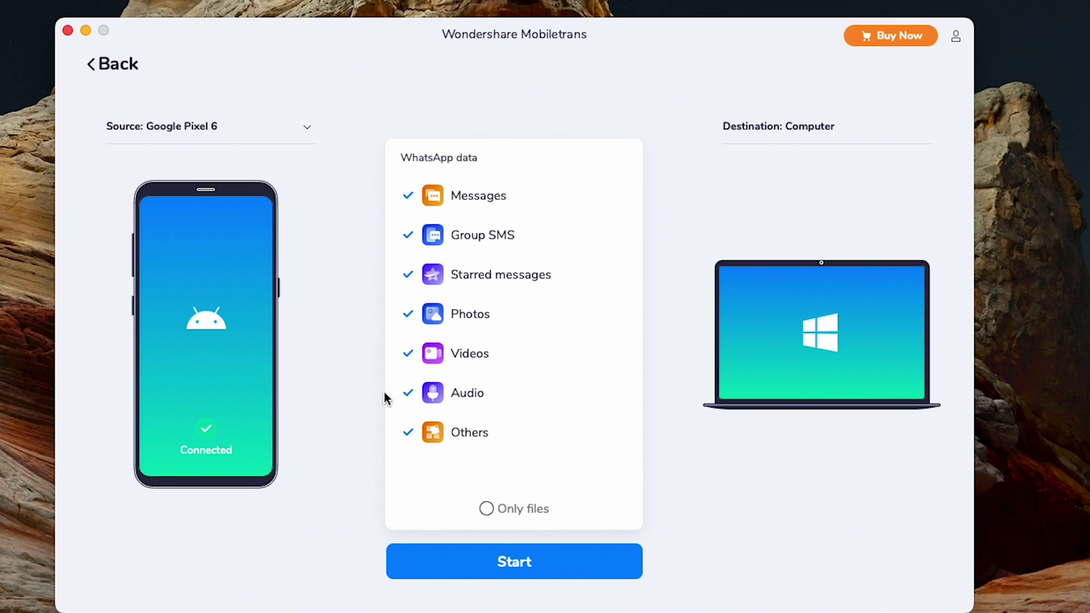
left_click(408, 433)
left_click(594, 555)
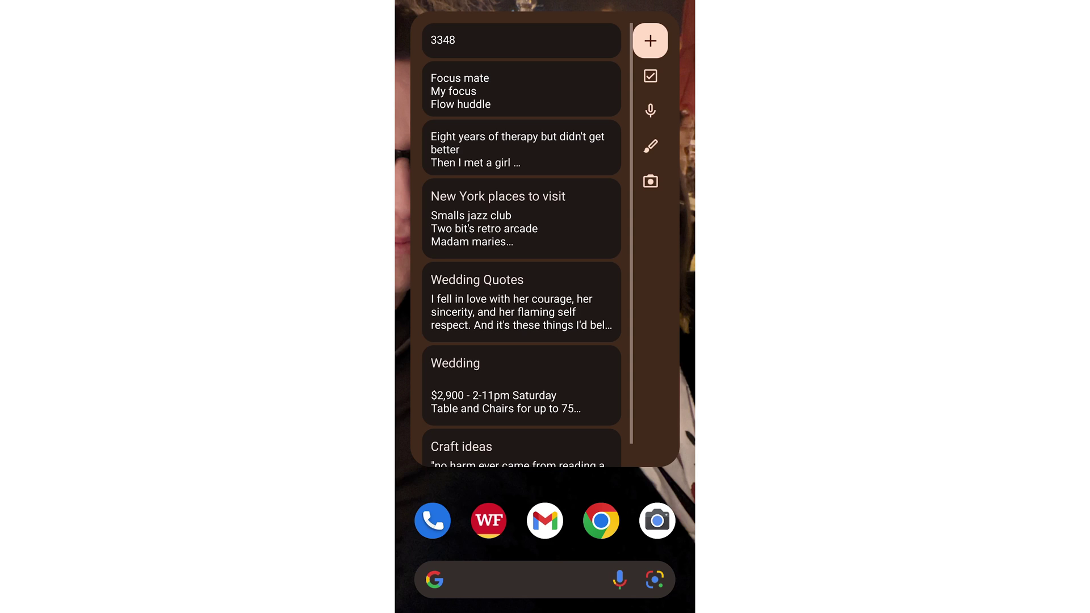
Run BACK UP in WhatsApp's Settings > Chats > Chat backup, leaving Google Drive frequency unchanged.
left_click(680, 15)
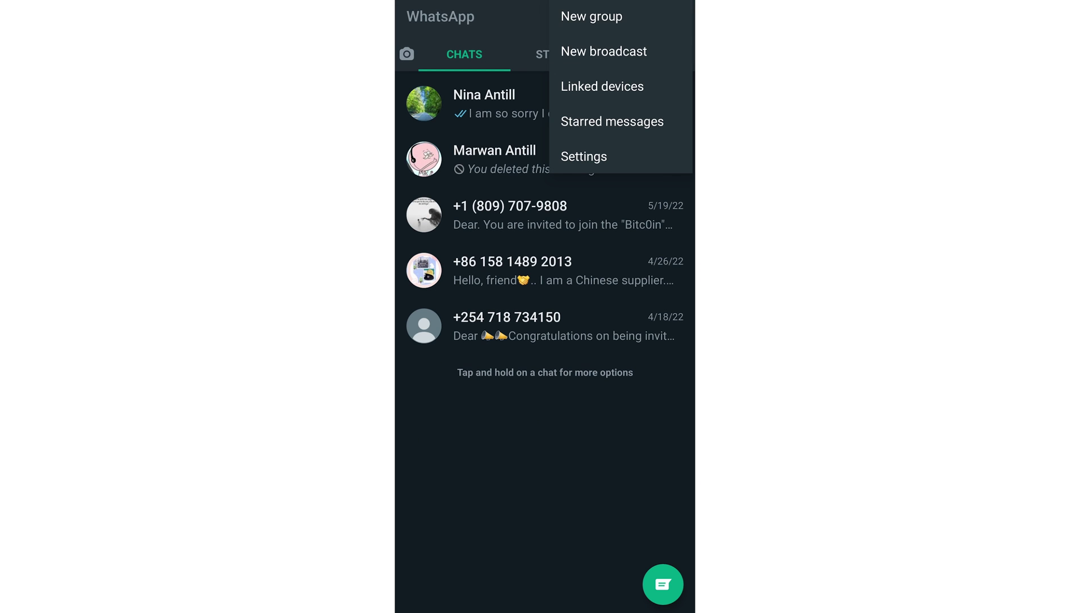
left_click(584, 155)
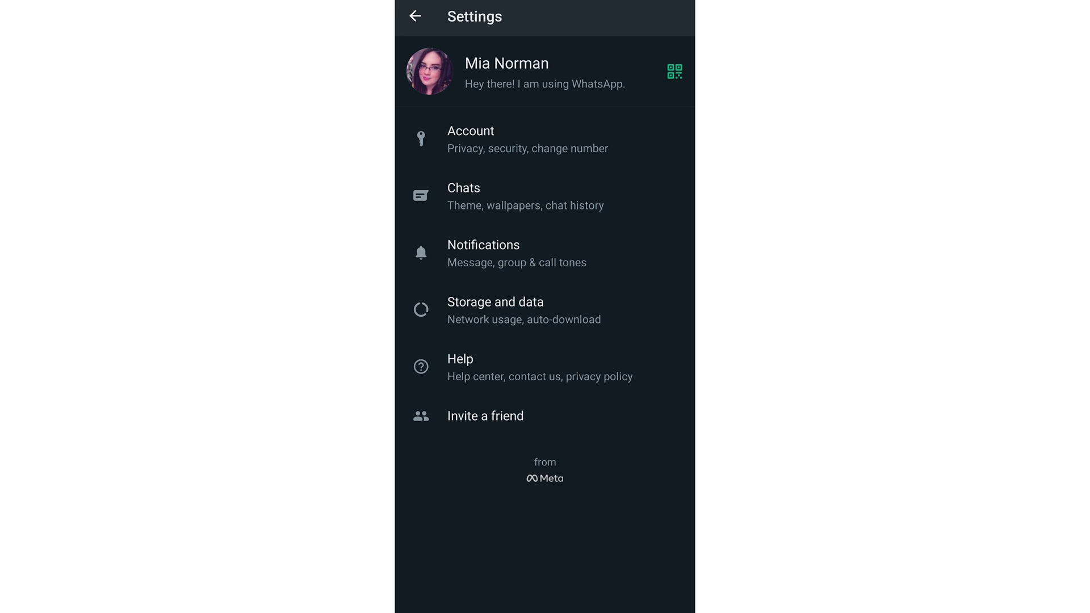
left_click(469, 196)
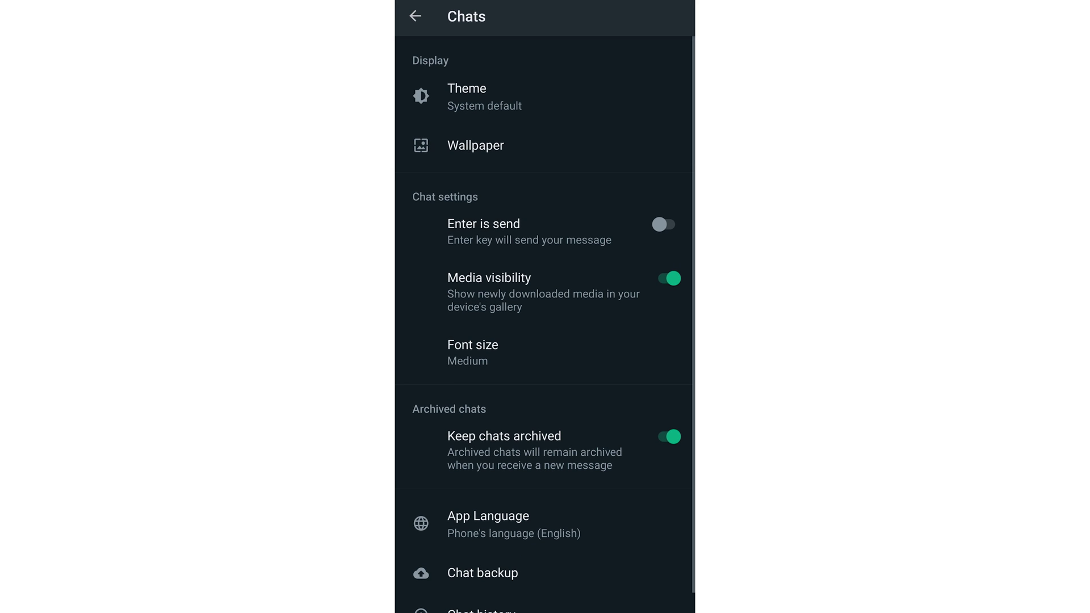
left_click(482, 573)
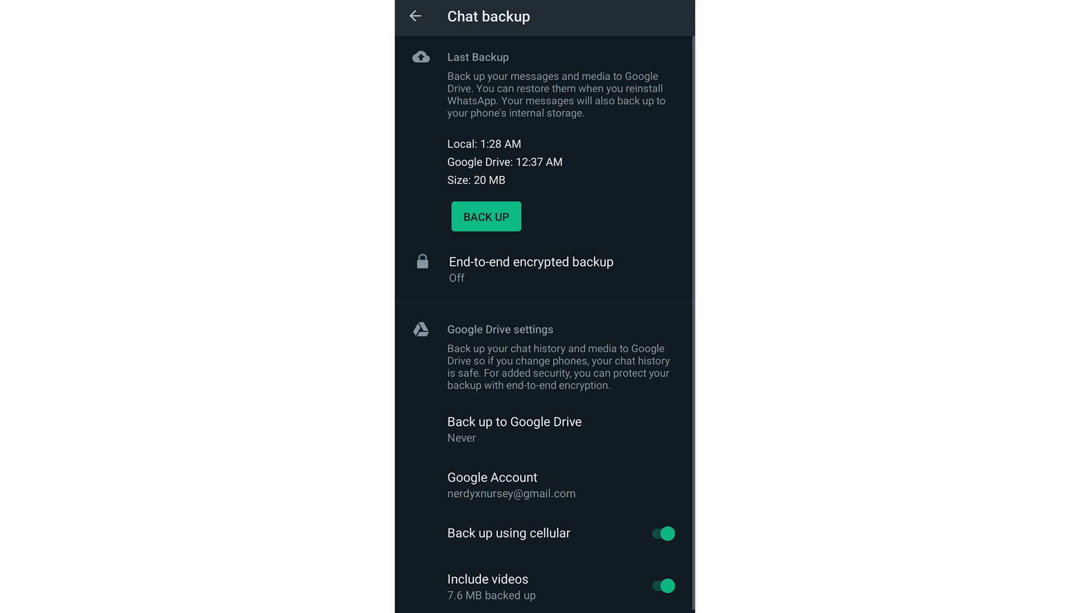
left_click(514, 429)
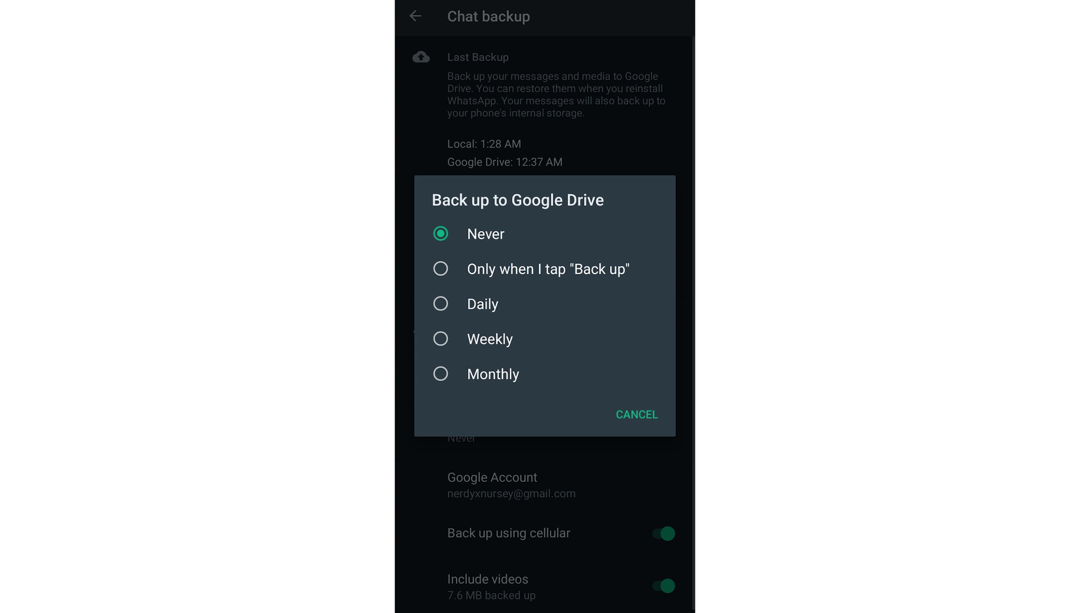
key("Escape")
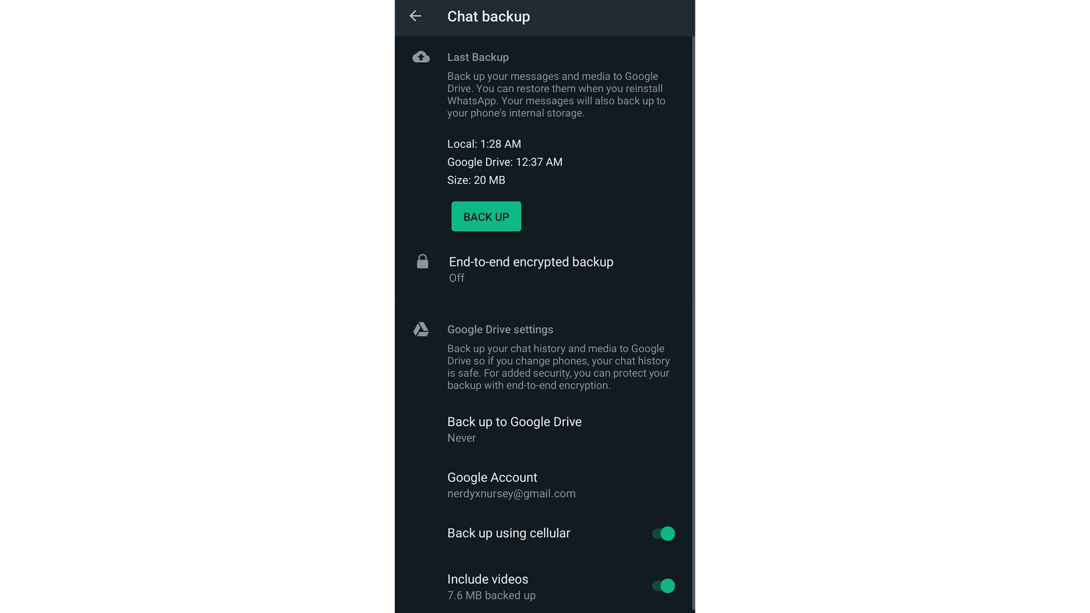
left_click(486, 217)
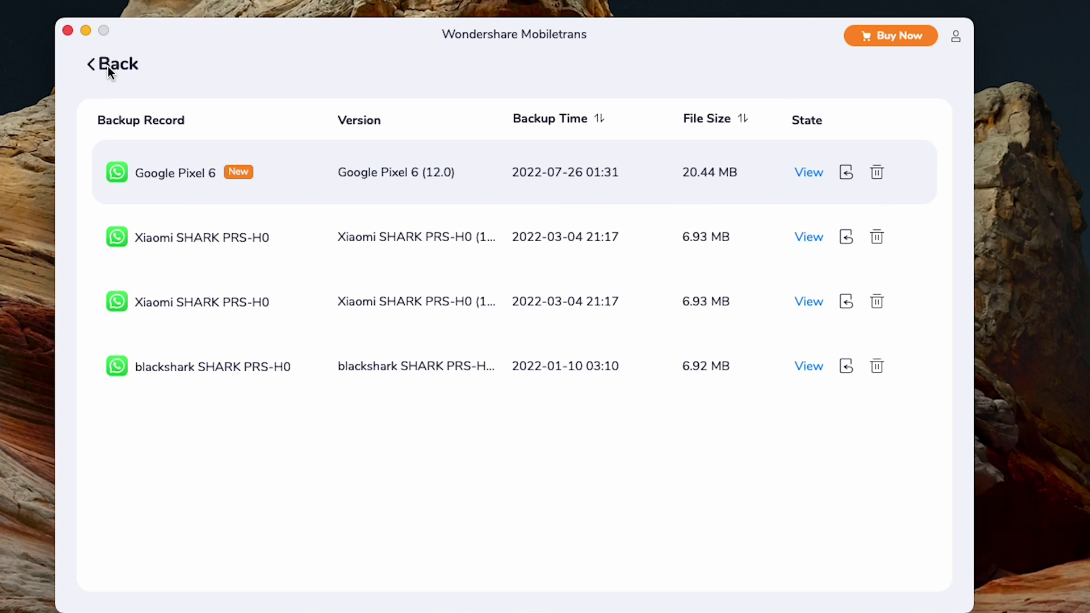
View the WhatsApp messages in the 20.44 MB Google Pixel 6 backup record.
left_click(816, 175)
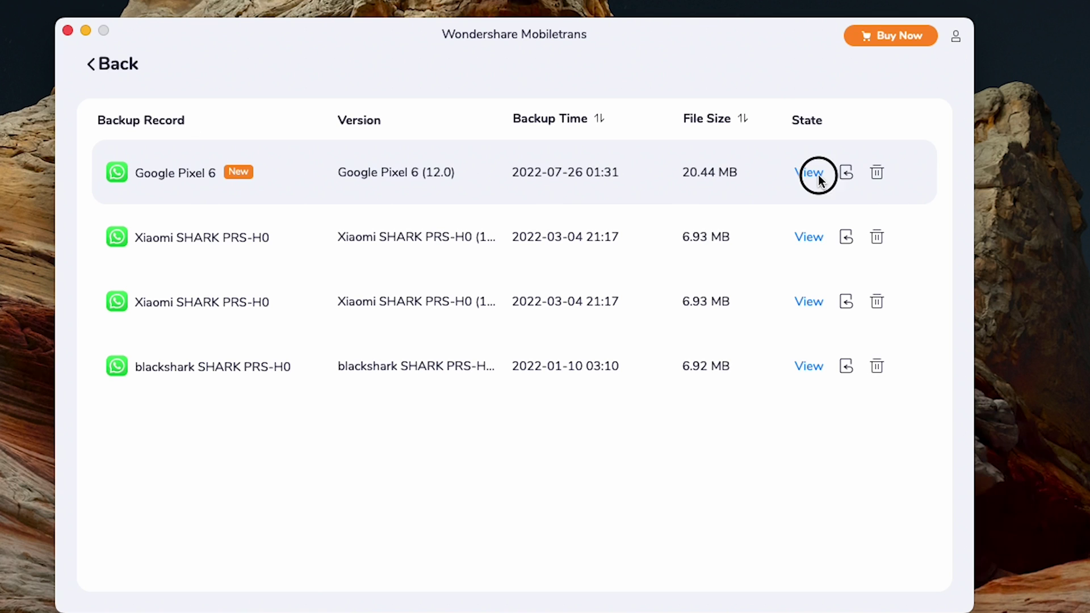